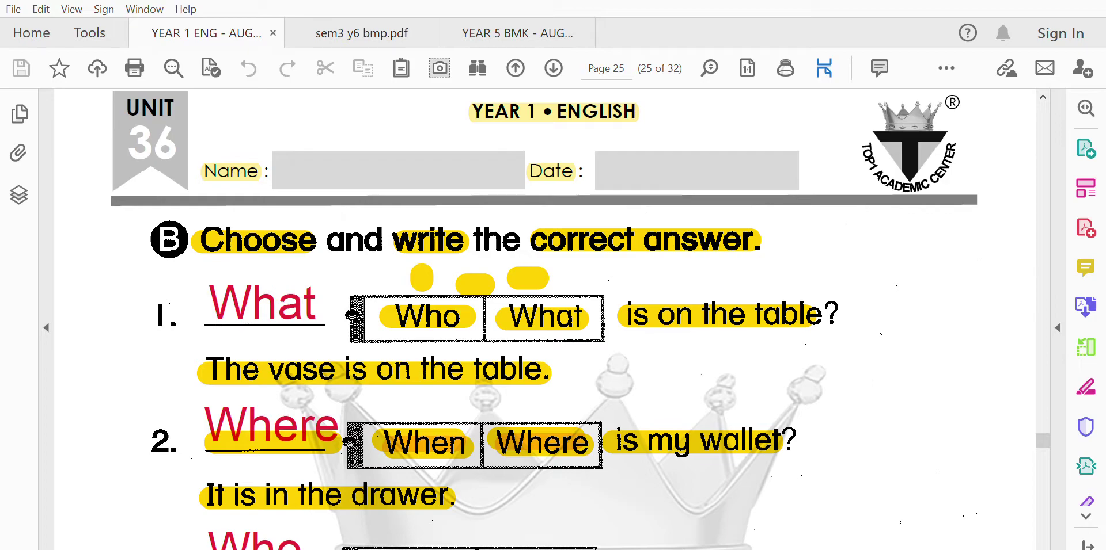
Step: Activate the Stamp tool and examine the choices and written answers for questions 1 to 3 of section B on page 25
scroll(544, 319, down, 5)
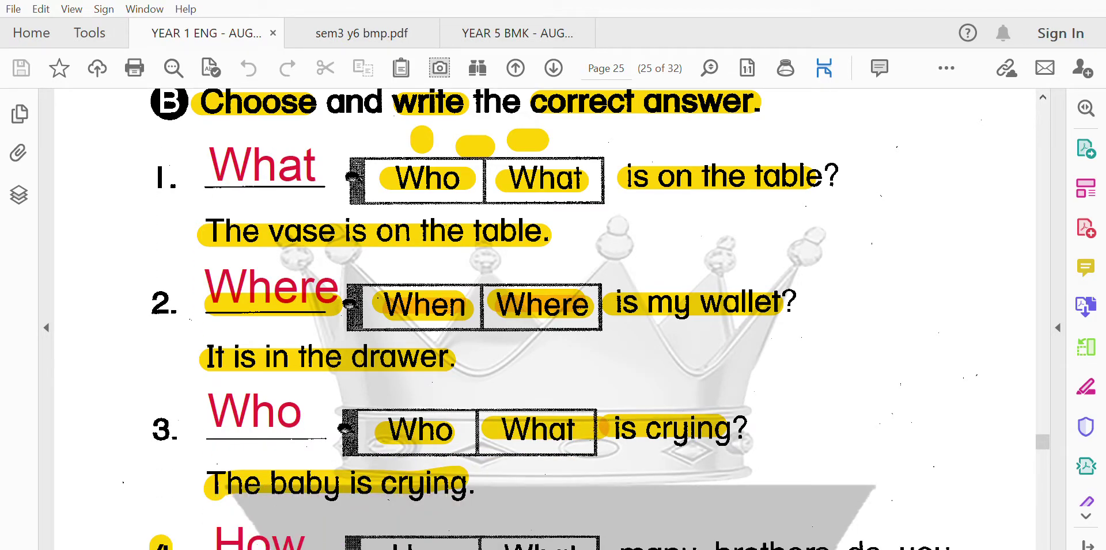
click(785, 68)
click(258, 157)
click(705, 191)
click(270, 235)
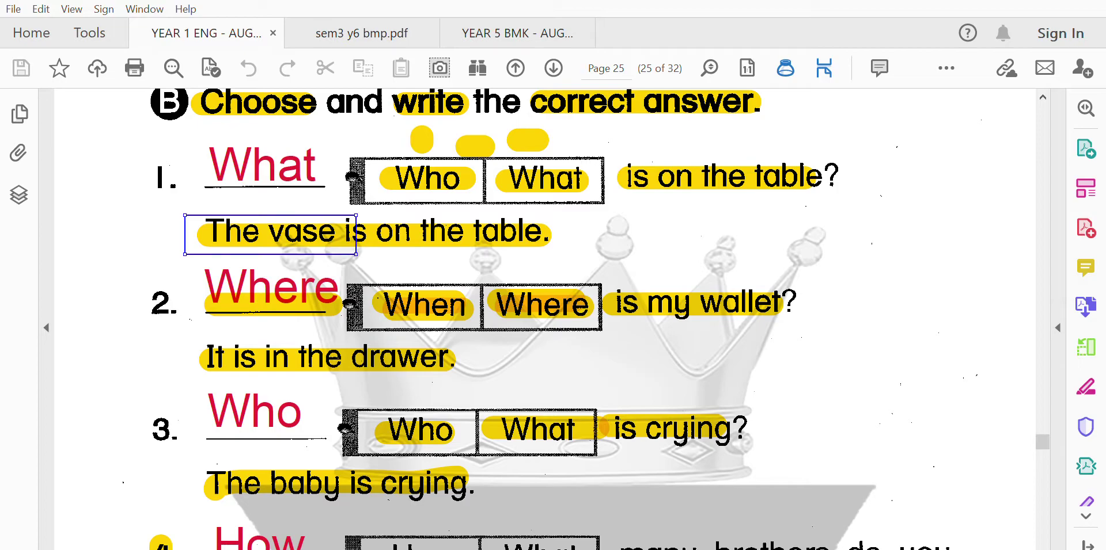
click(419, 234)
click(230, 235)
click(373, 219)
click(479, 236)
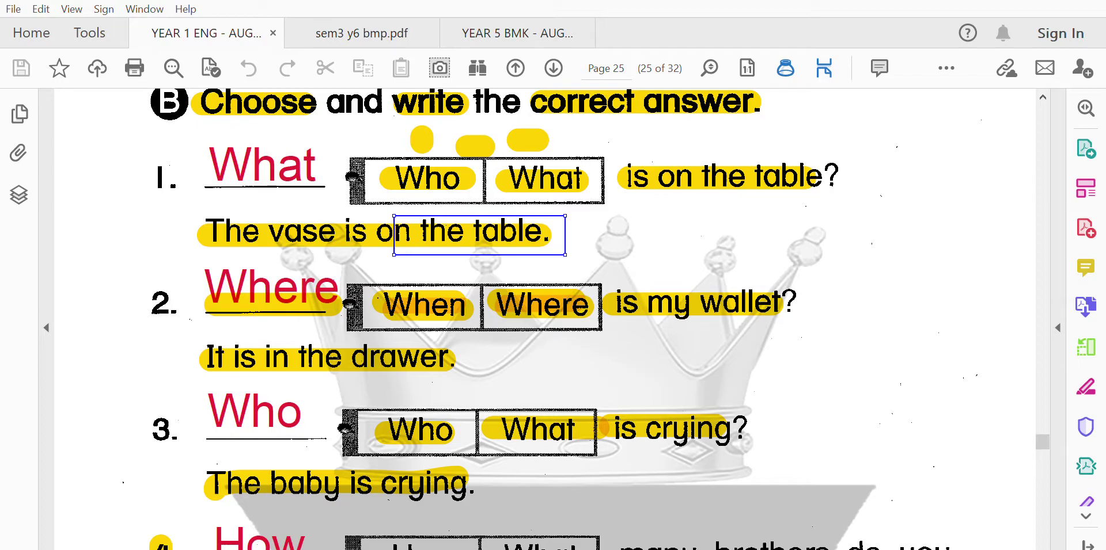
mouse_move(479, 235)
mouse_down()
mouse_move(261, 285)
mouse_move(697, 307)
mouse_up()
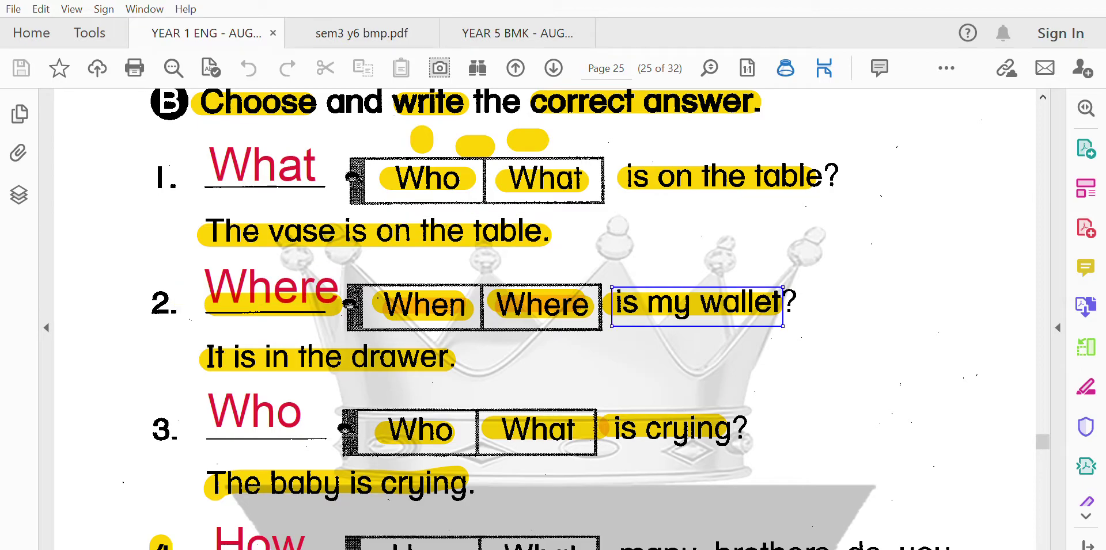
mouse_move(697, 307)
mouse_down()
mouse_move(239, 359)
mouse_move(387, 359)
mouse_up()
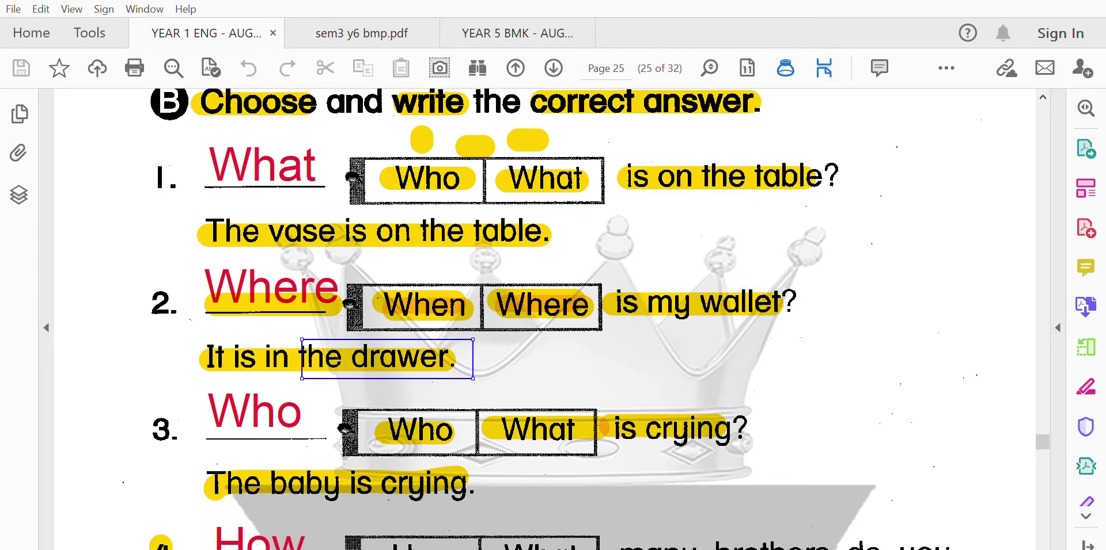
mouse_move(387, 360)
mouse_down()
mouse_move(278, 414)
mouse_move(646, 426)
mouse_up()
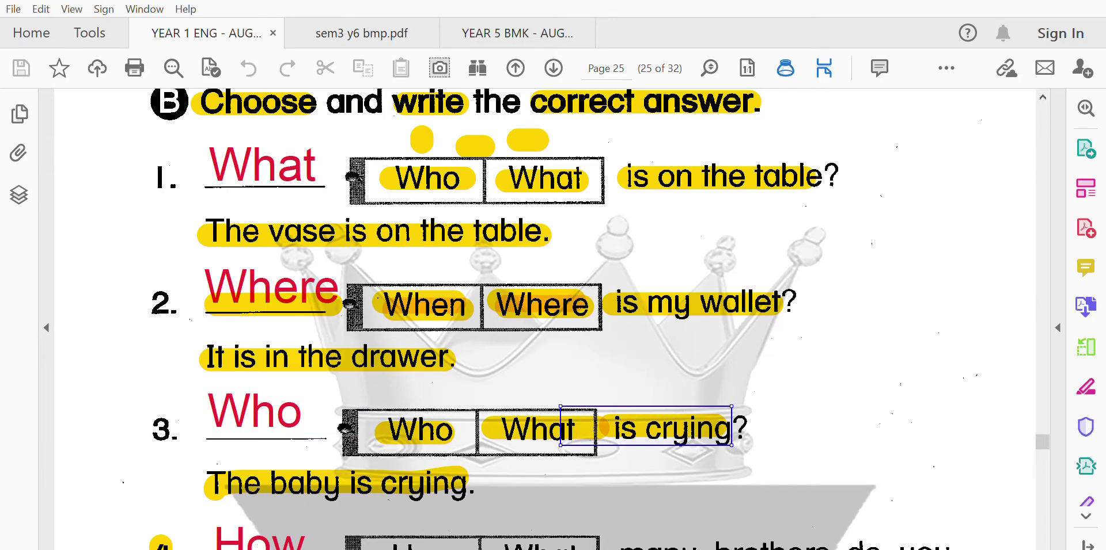
scroll(544, 319, down, 3)
mouse_move(646, 288)
mouse_down()
mouse_move(258, 353)
mouse_move(406, 351)
mouse_move(254, 352)
mouse_move(367, 350)
mouse_up()
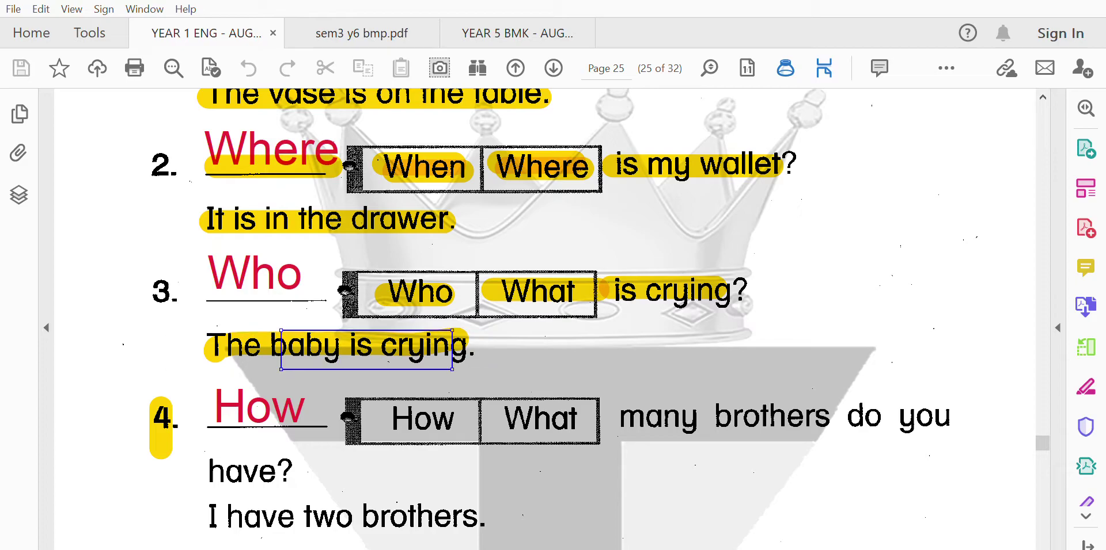
Step: Examine the question words, answers and reply sentences of questions 4 to 8 in section B
scroll(545, 320, down, 3)
scroll(549, 319, down, 1)
mouse_move(367, 184)
mouse_down()
mouse_move(242, 240)
mouse_move(862, 251)
mouse_move(261, 314)
mouse_move(764, 259)
mouse_move(234, 354)
mouse_move(414, 355)
mouse_up()
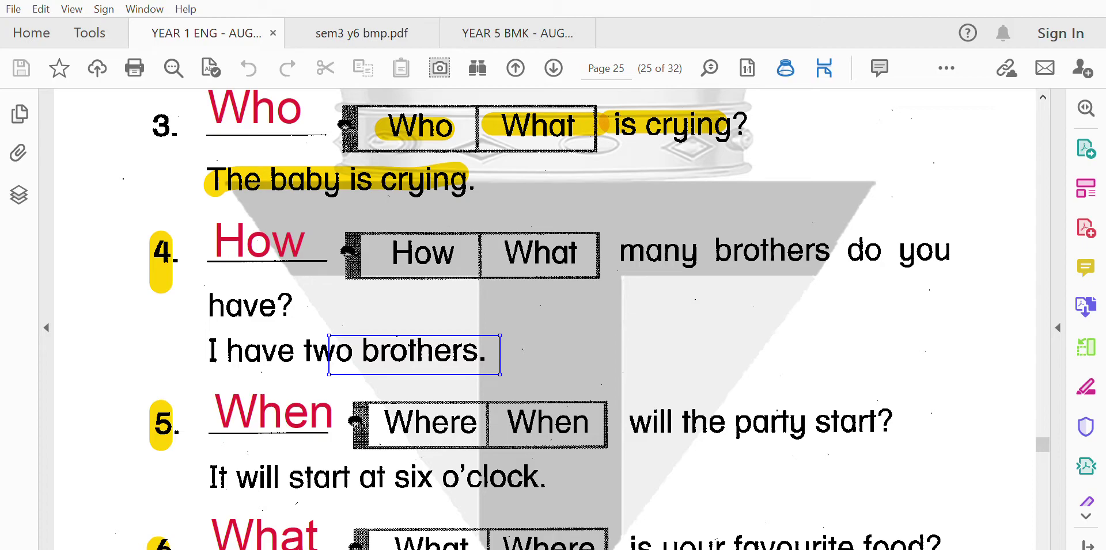
scroll(547, 319, down, 5)
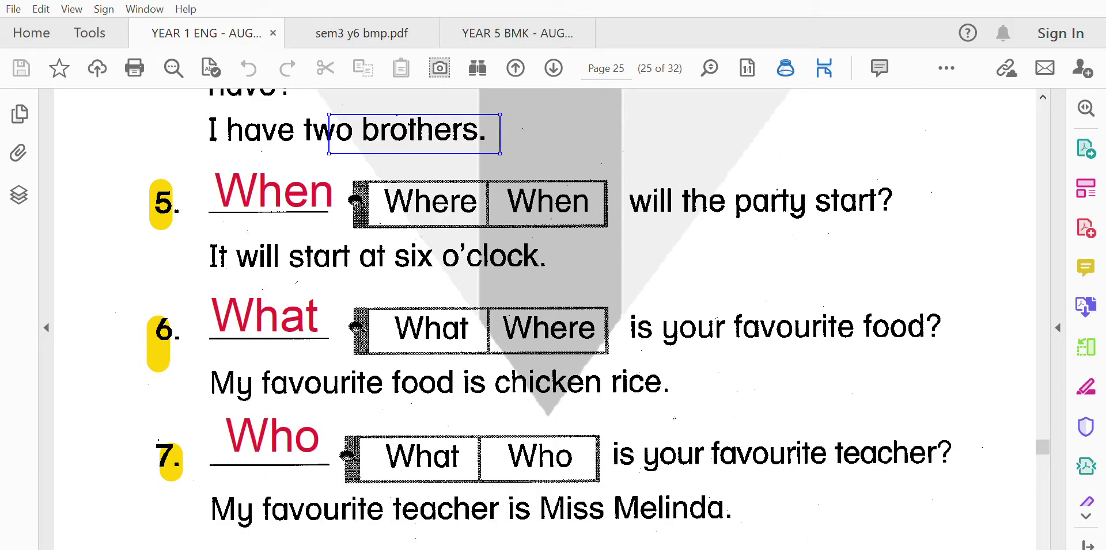
mouse_move(414, 134)
mouse_down()
mouse_move(284, 195)
mouse_move(642, 208)
mouse_move(807, 199)
mouse_up()
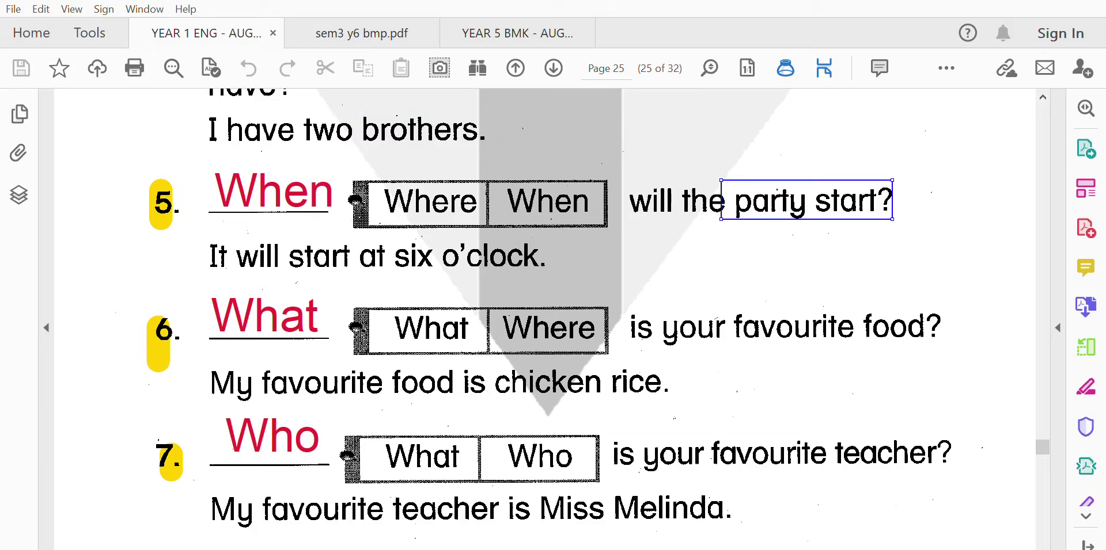
mouse_move(806, 199)
mouse_down()
mouse_move(257, 255)
mouse_move(427, 250)
mouse_up()
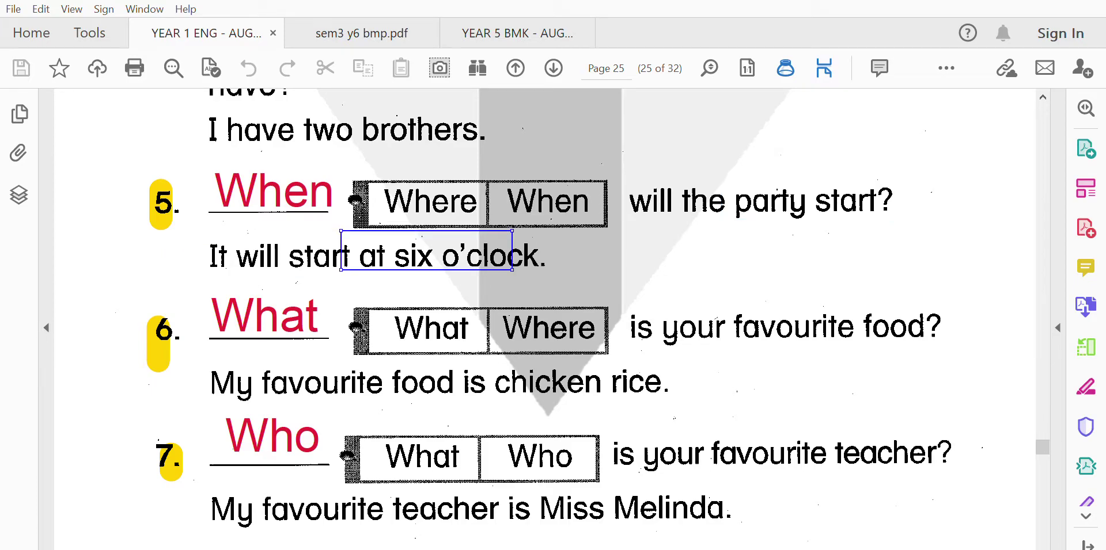
mouse_move(427, 250)
mouse_down()
mouse_move(275, 321)
mouse_move(677, 314)
mouse_move(683, 329)
mouse_move(856, 325)
mouse_move(246, 385)
mouse_move(571, 377)
mouse_up()
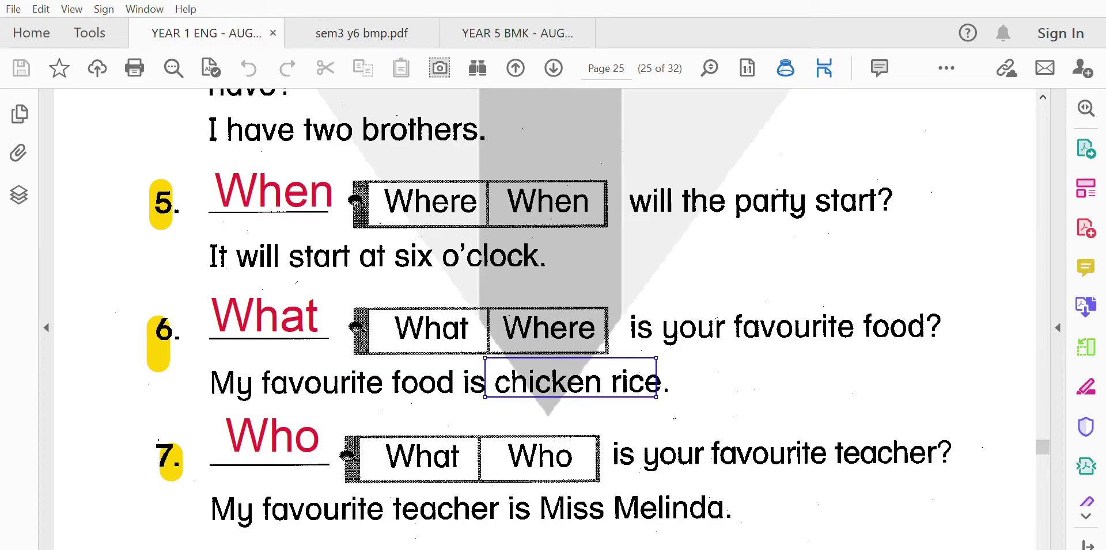
mouse_move(570, 378)
mouse_down()
mouse_move(274, 439)
mouse_move(713, 463)
mouse_move(898, 449)
mouse_move(721, 441)
mouse_up()
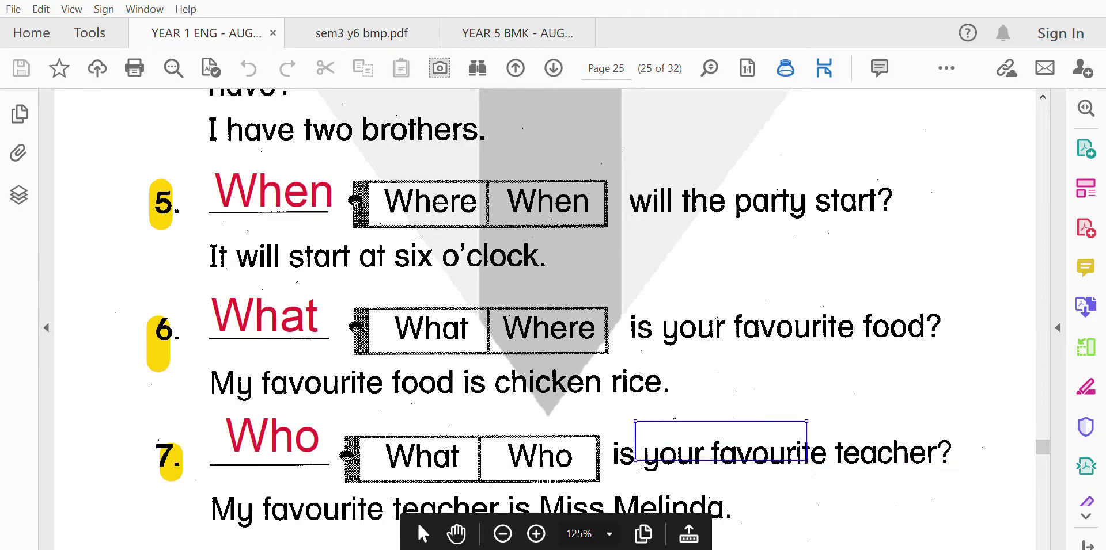
scroll(721, 441, down, 5)
mouse_move(721, 304)
mouse_down()
mouse_move(254, 382)
mouse_move(677, 375)
mouse_move(340, 380)
mouse_move(613, 372)
mouse_up()
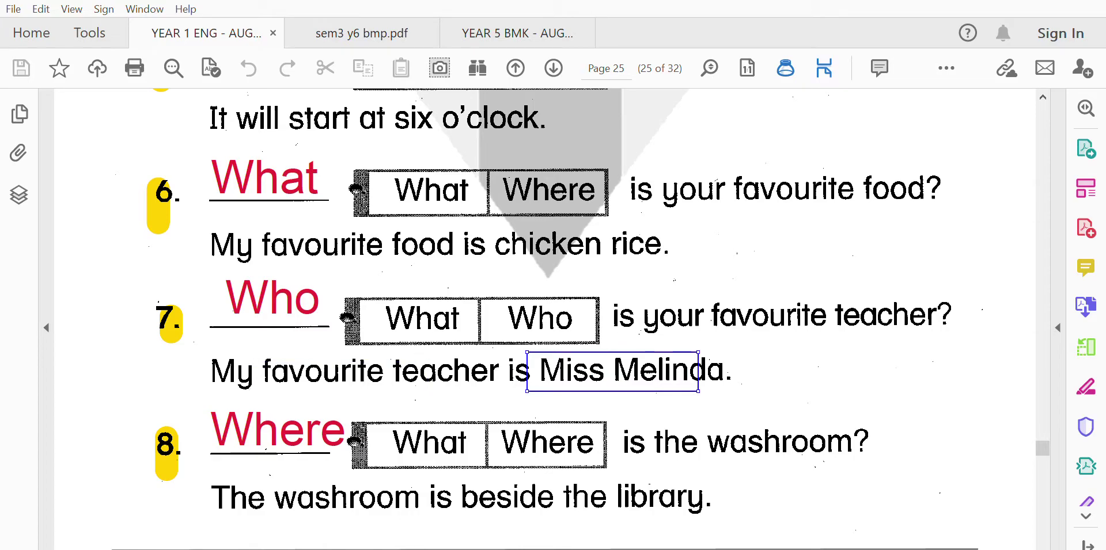
mouse_move(613, 372)
mouse_down()
mouse_move(293, 435)
mouse_move(841, 438)
mouse_up()
scroll(544, 319, down, 2)
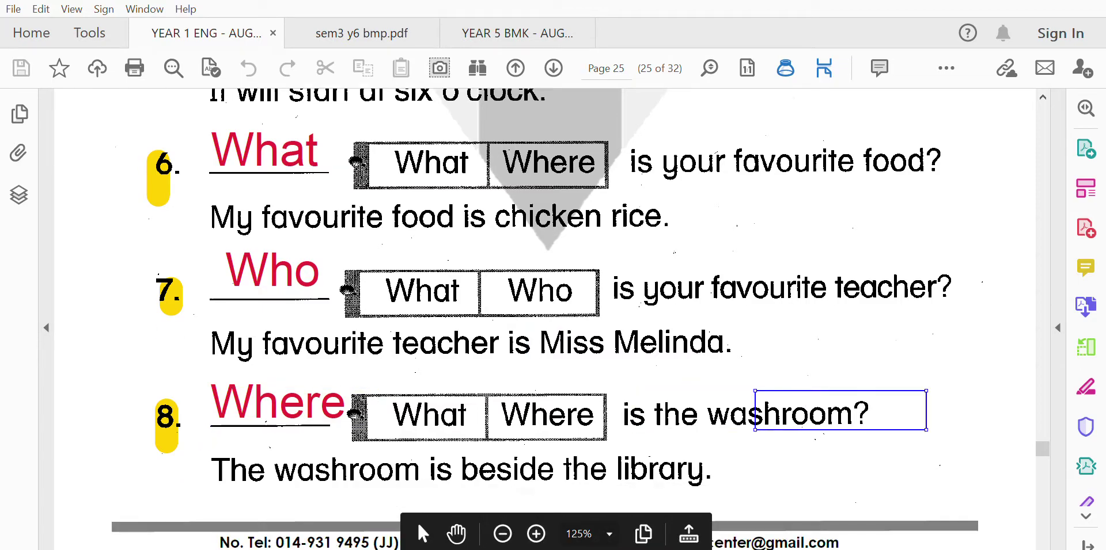
mouse_move(840, 383)
mouse_down()
mouse_move(274, 449)
mouse_move(653, 441)
mouse_move(266, 452)
mouse_move(430, 438)
mouse_move(665, 442)
mouse_up()
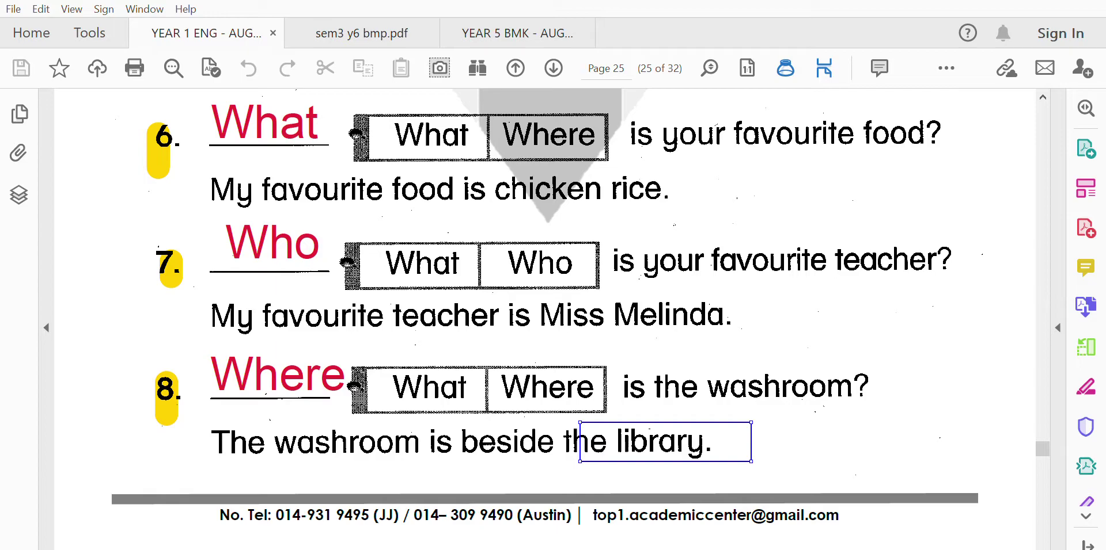
Step: Go through the questions and completed answers of section C, "Answer the questions", on page 26
scroll(544, 315, down, 10)
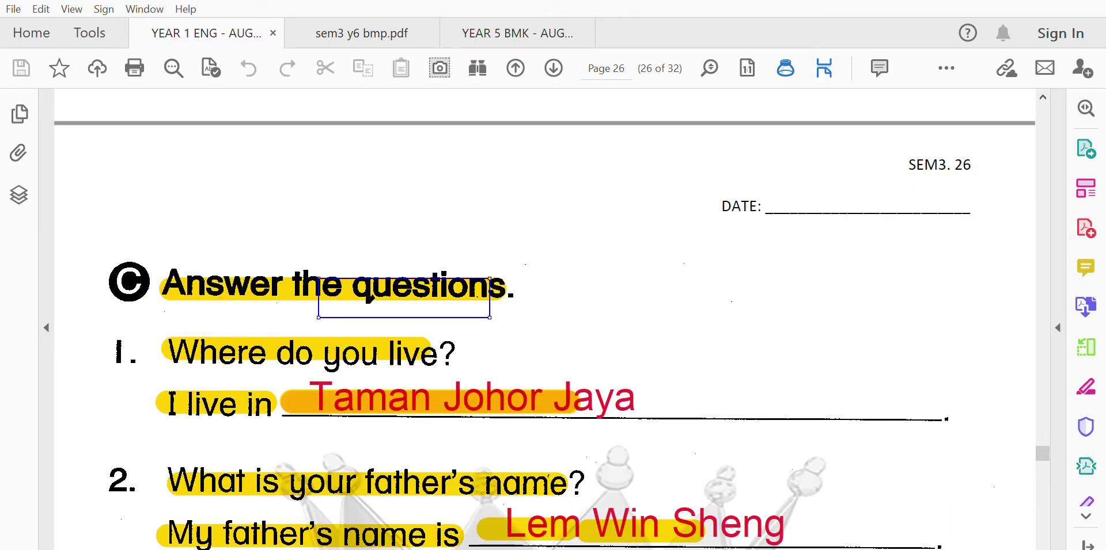
scroll(367, 103, down, 3)
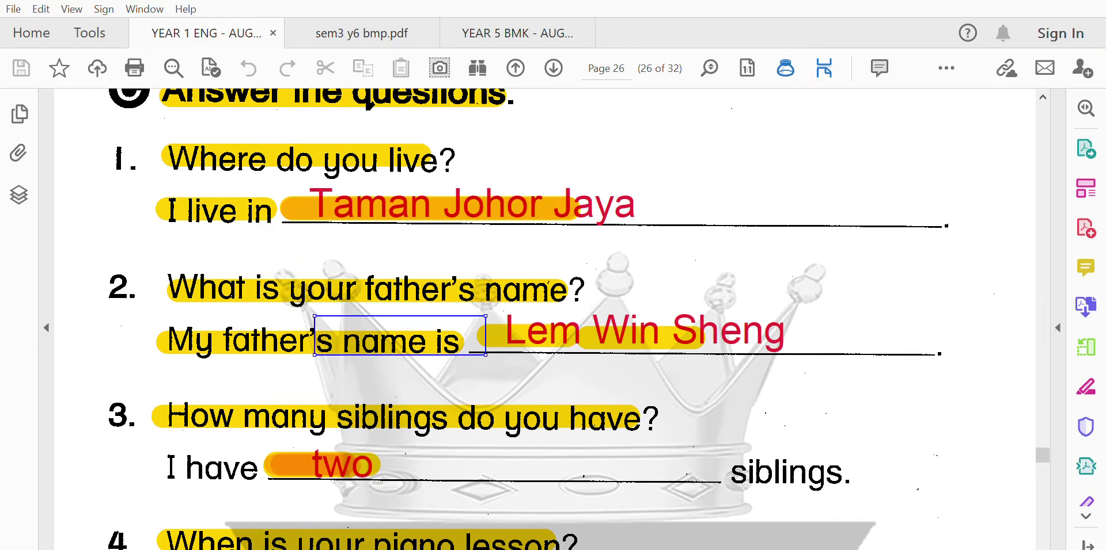
scroll(725, 317, down, 1)
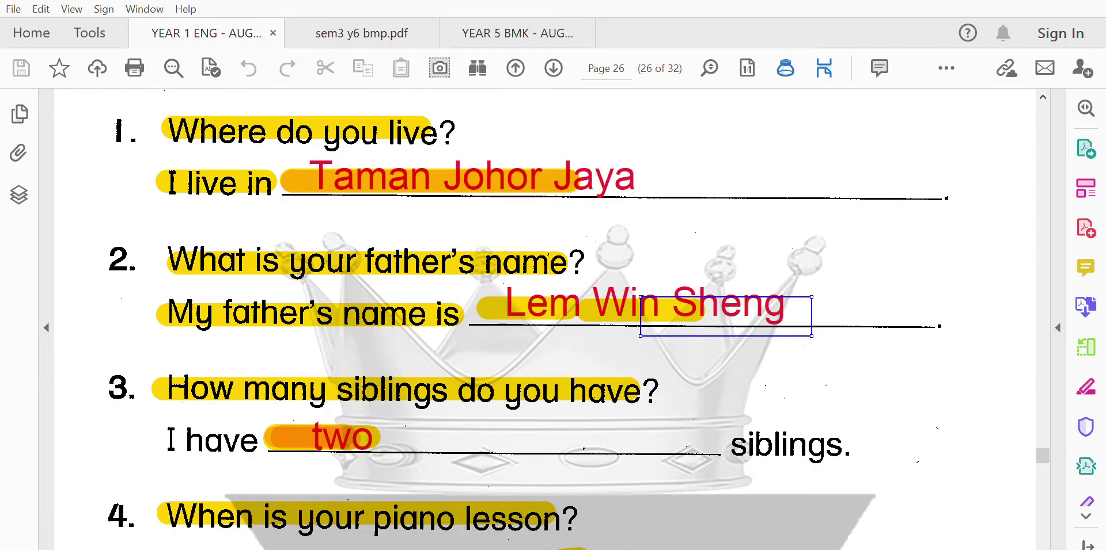
scroll(726, 317, down, 1)
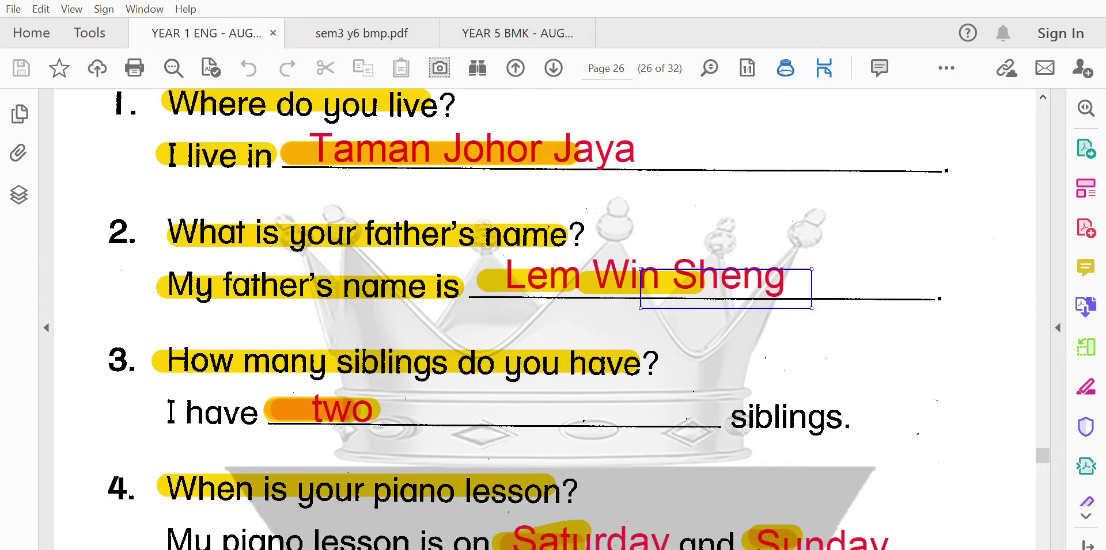
scroll(726, 317, down, 1)
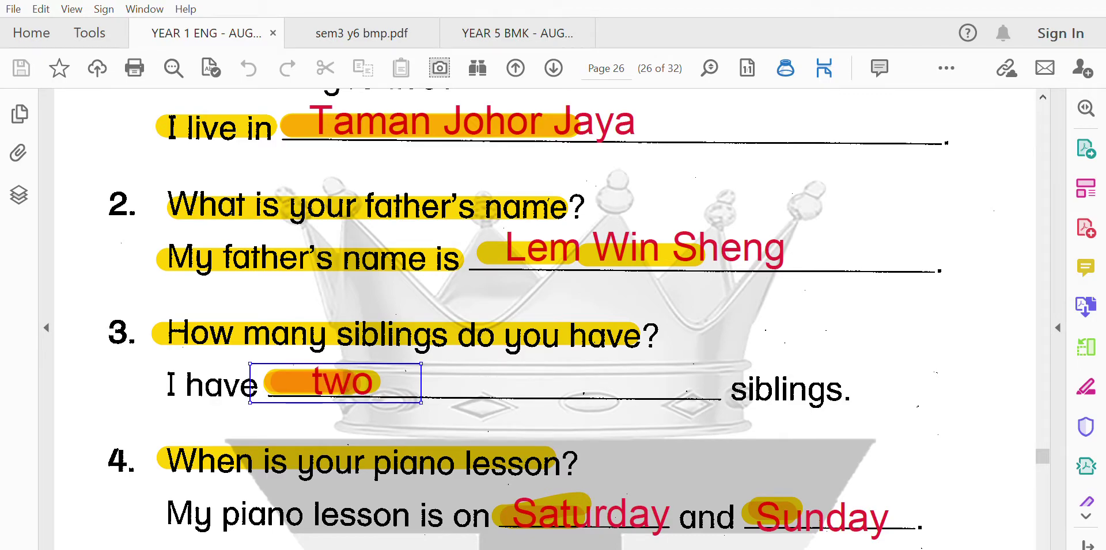
scroll(336, 383, down, 1)
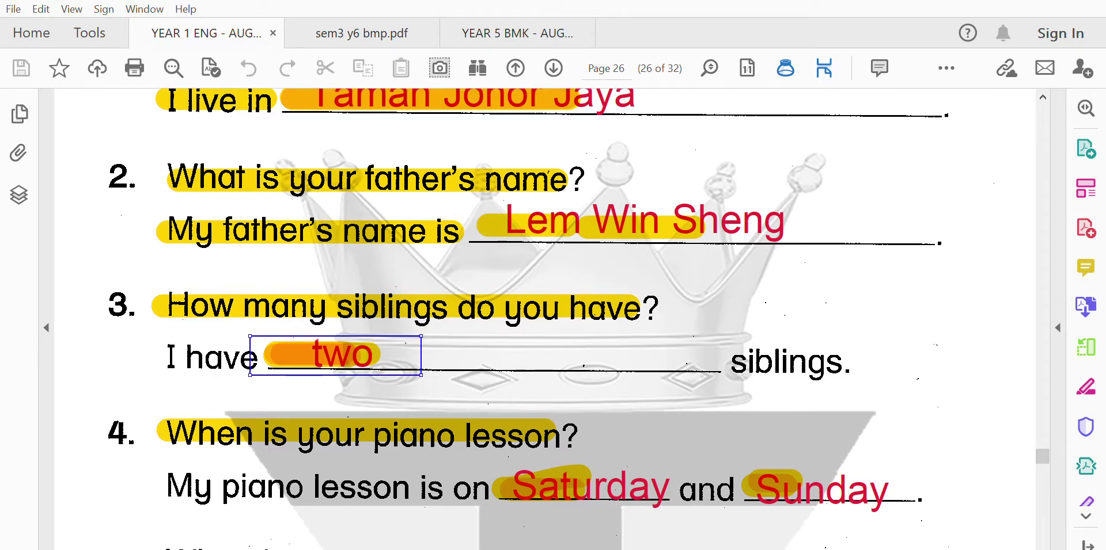
scroll(335, 355, down, 3)
scroll(336, 355, down, 1)
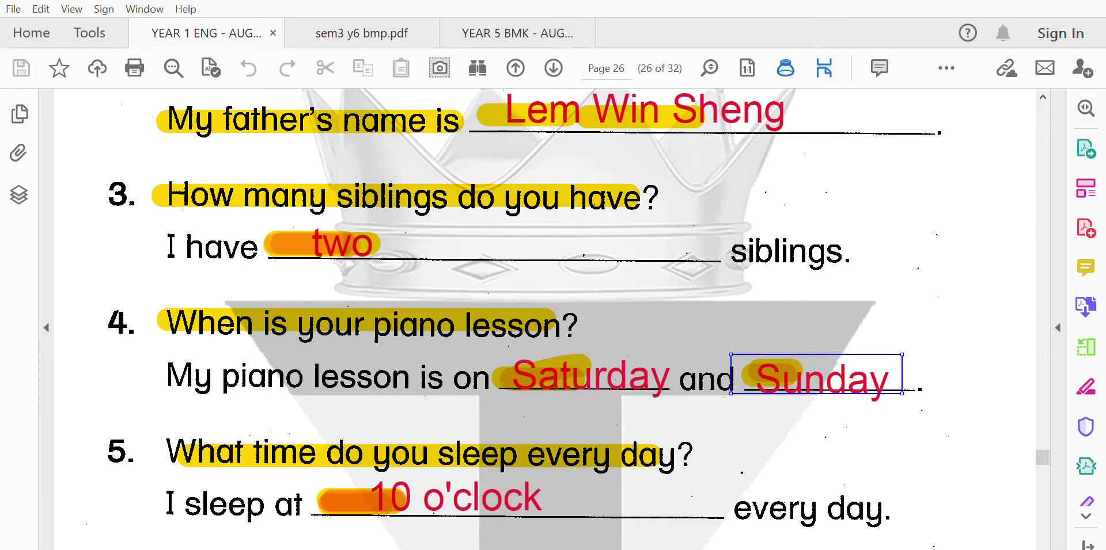
scroll(552, 320, down, 3)
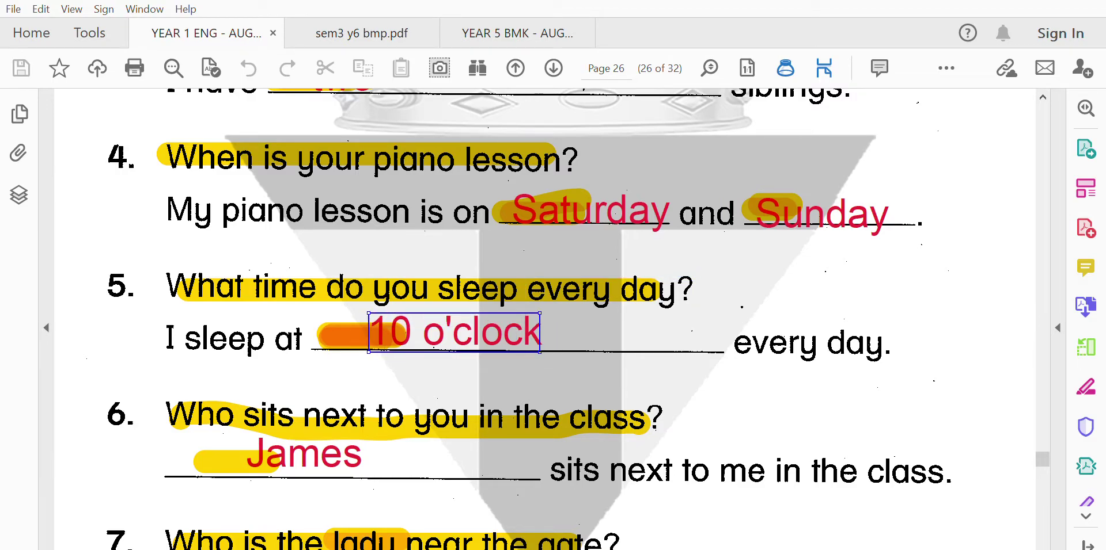
scroll(553, 320, down, 2)
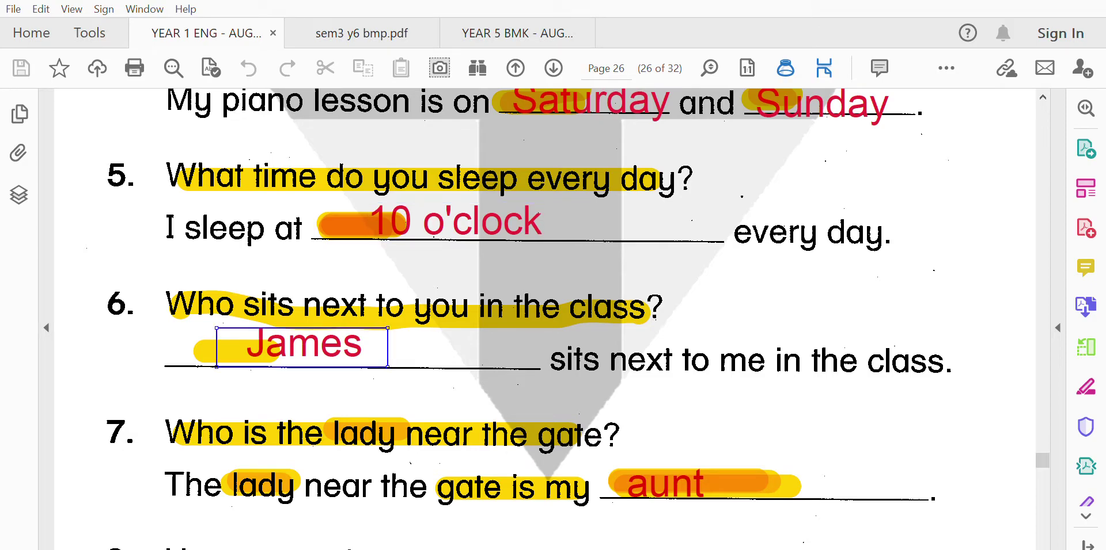
scroll(543, 319, down, 1)
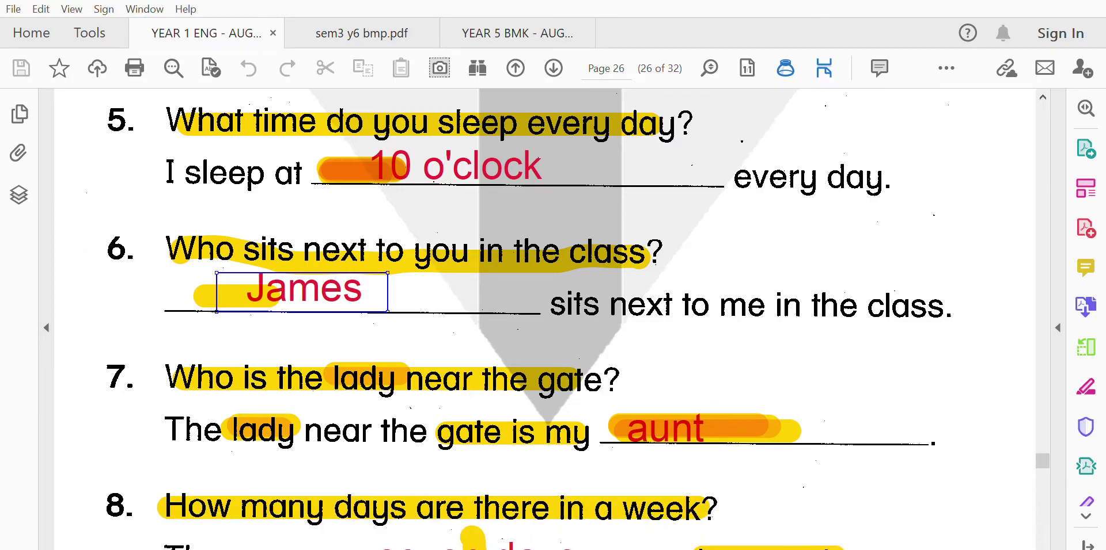
click(186, 386)
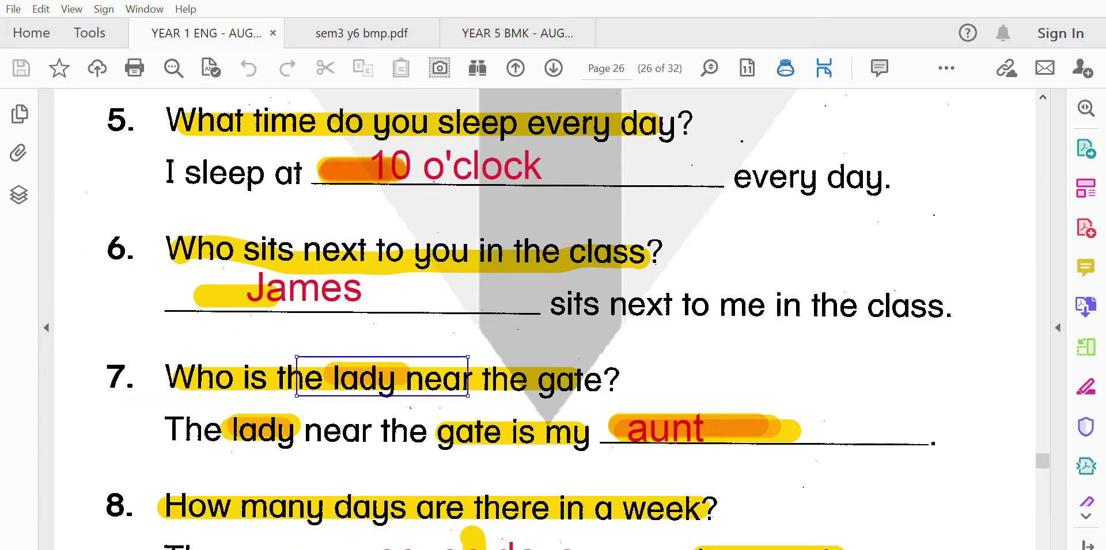
scroll(524, 320, down, 1)
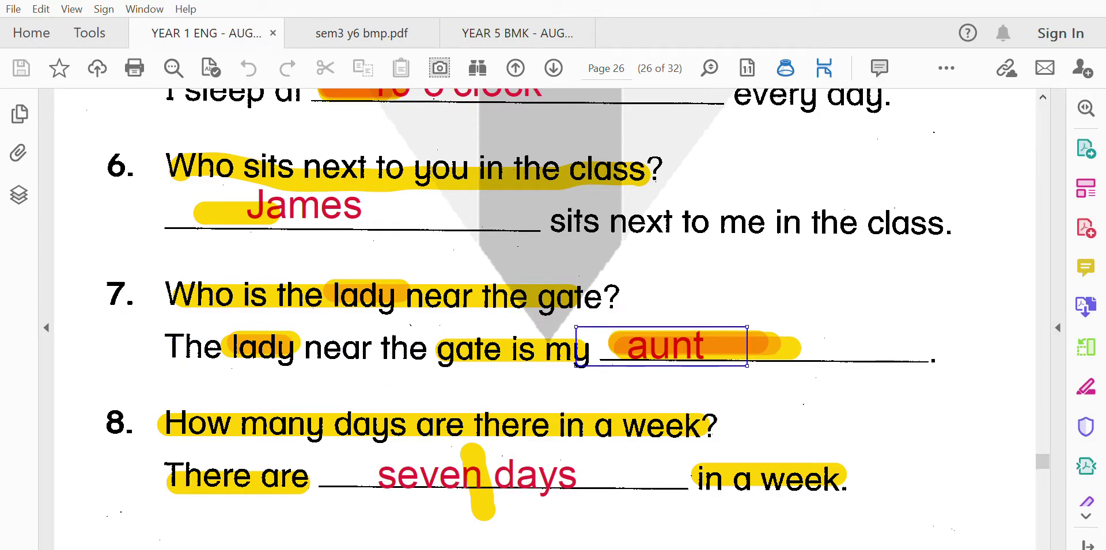
Step: Examine the circled choices for questions 1 to 12 of section D, "Circle the correct answer", on page 27
scroll(524, 306, down, 1)
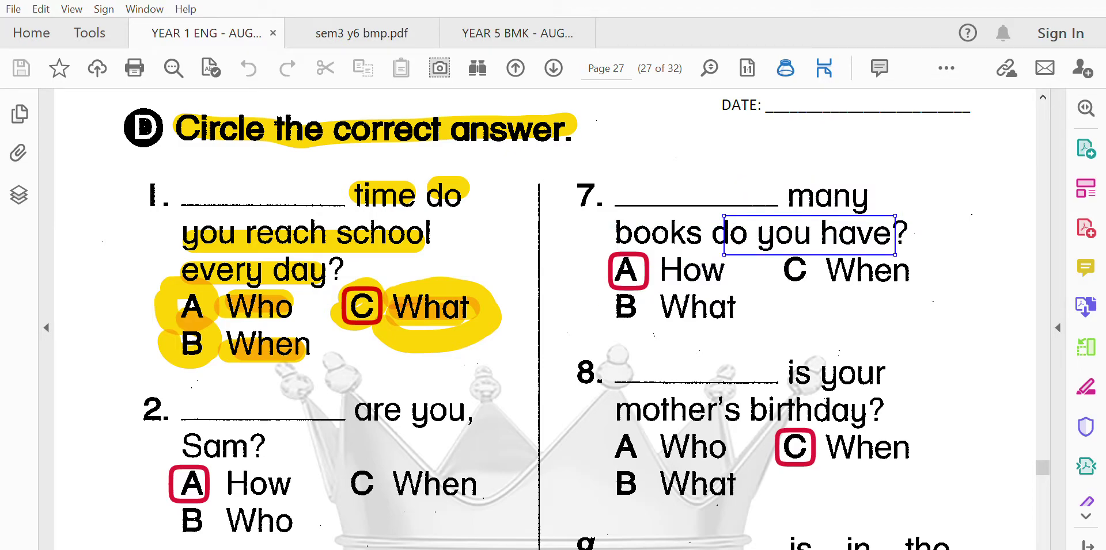
scroll(547, 320, down, 3)
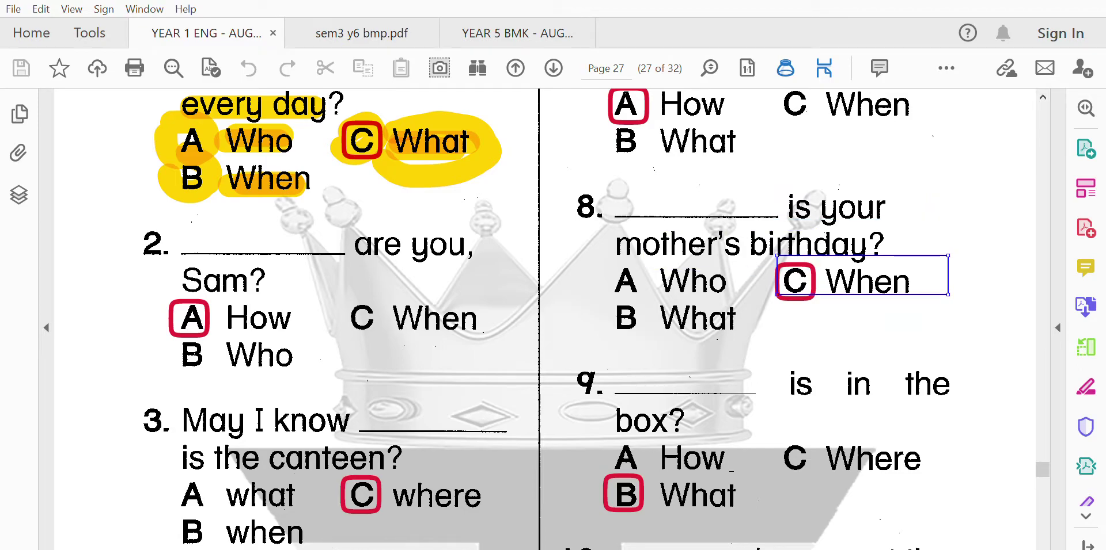
scroll(544, 320, down, 1)
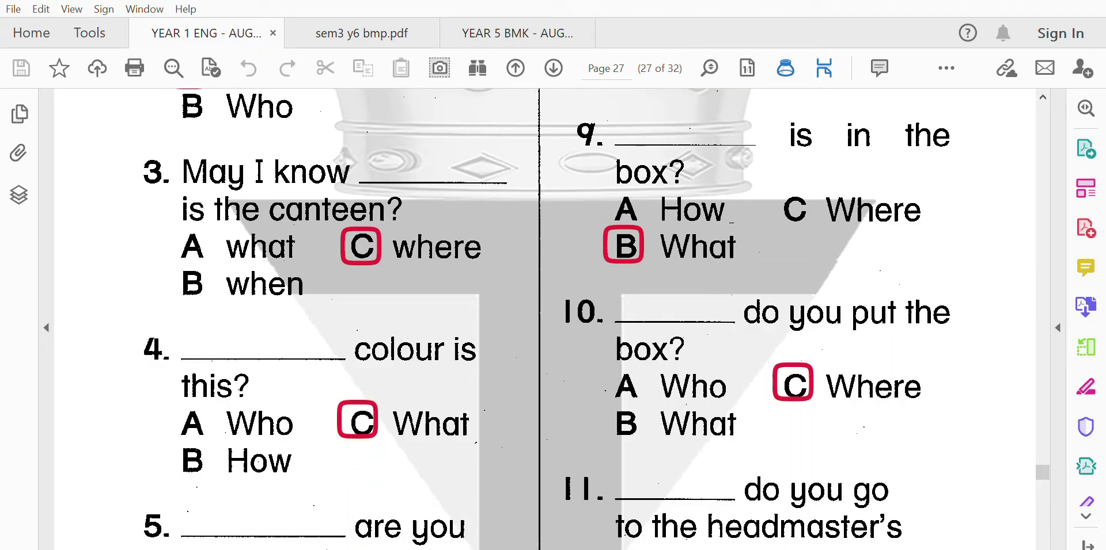
drag(309, 179, 421, 253)
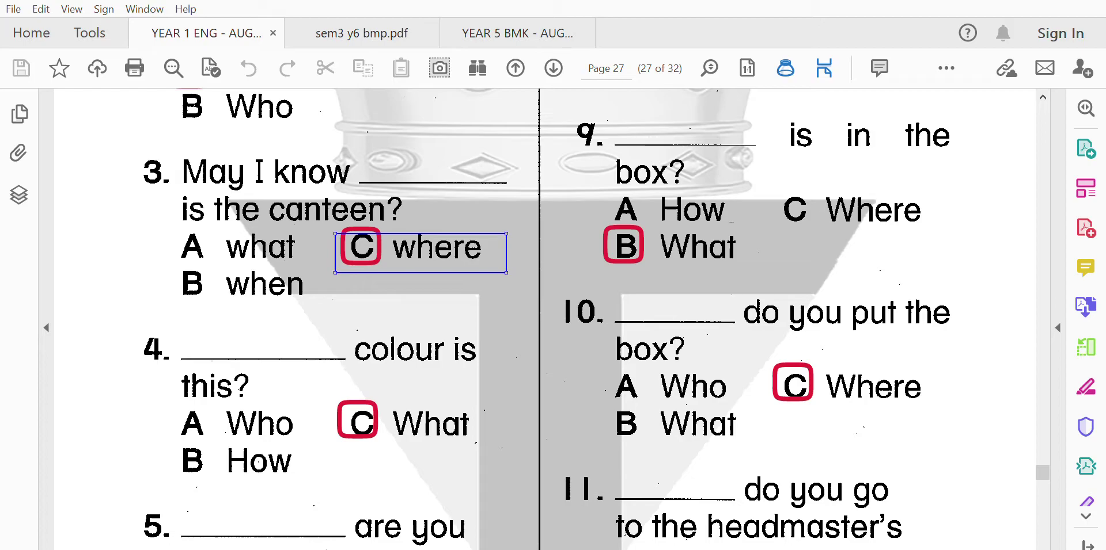
click(682, 256)
click(856, 143)
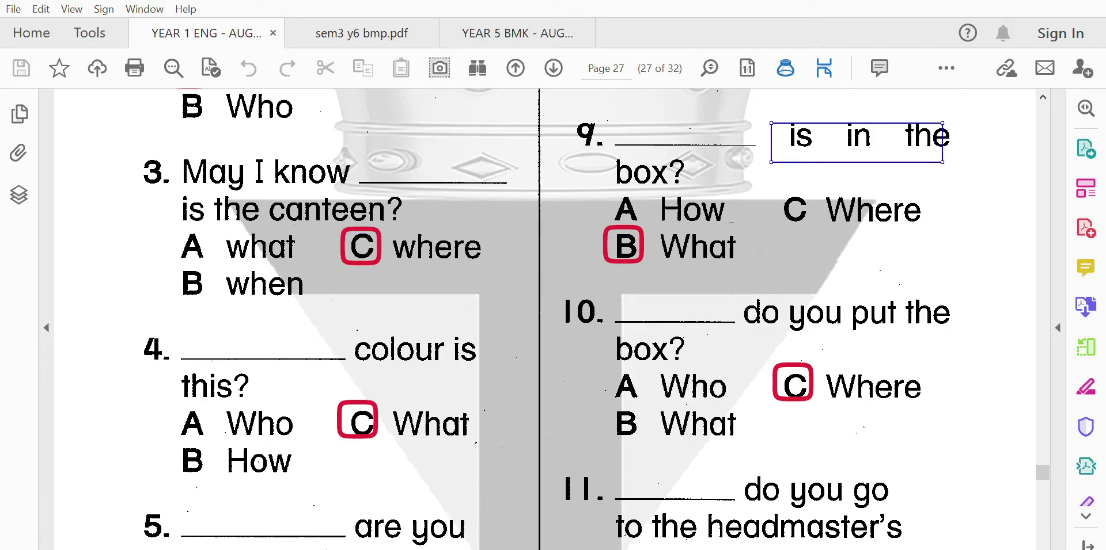
drag(857, 142, 225, 402)
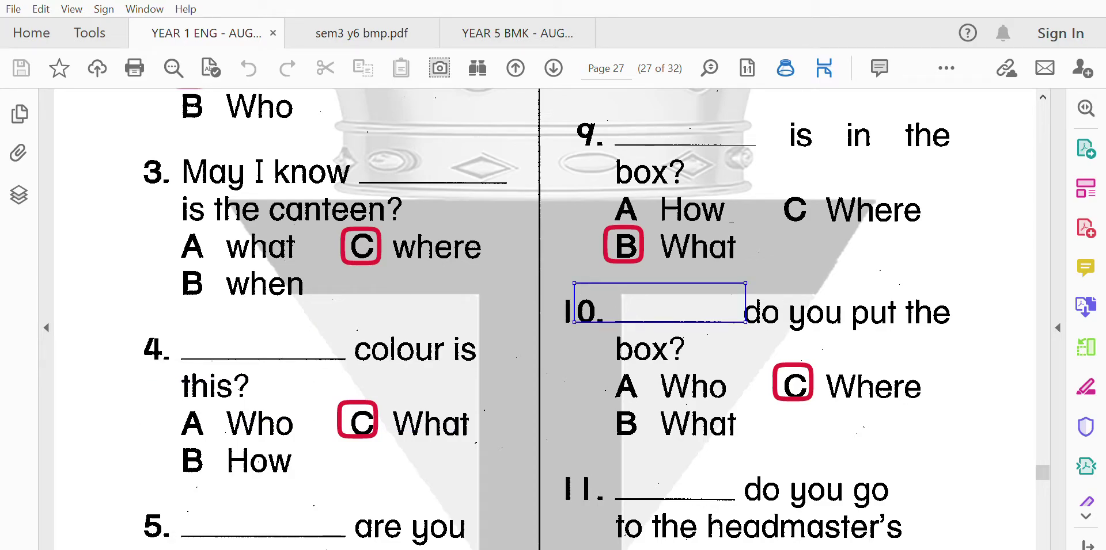
drag(845, 320, 640, 361)
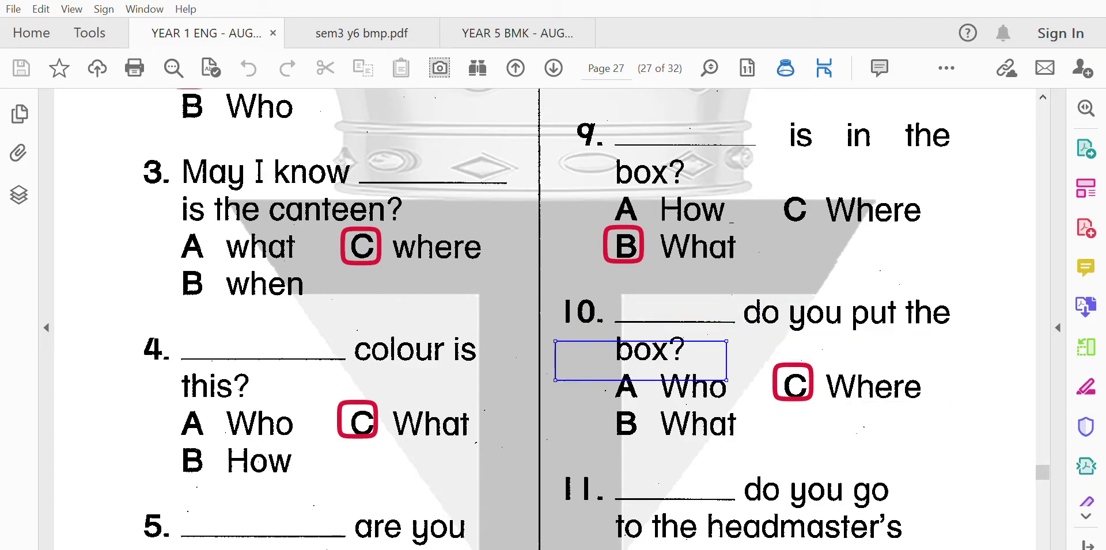
scroll(553, 320, down, 5)
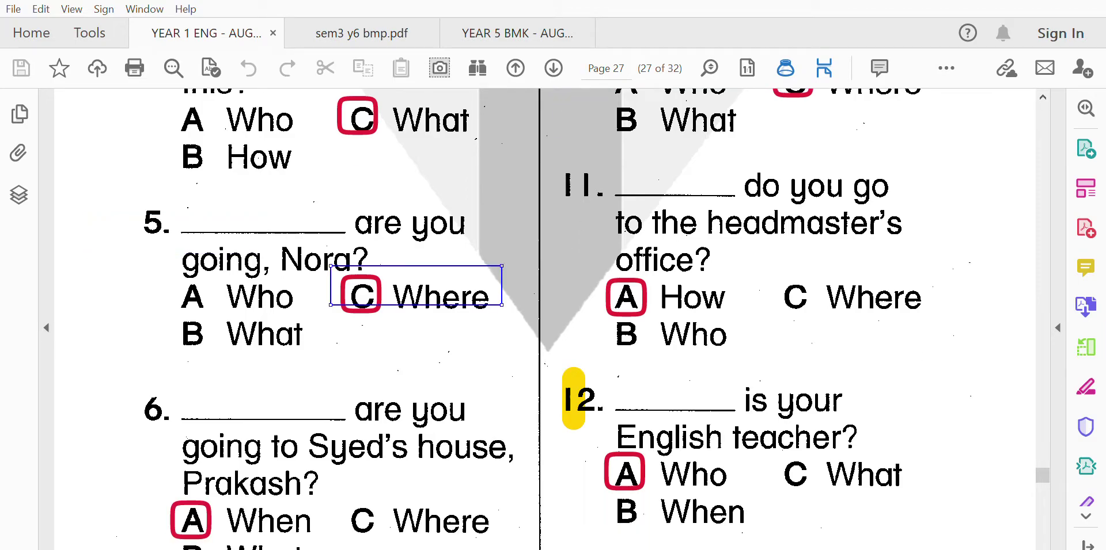
drag(398, 223, 659, 261)
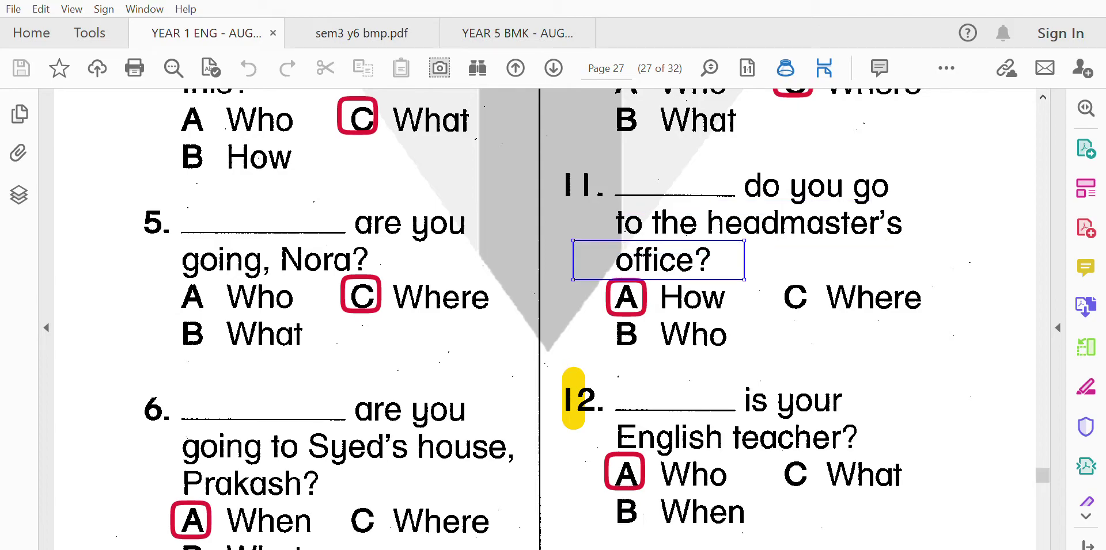
drag(658, 260, 691, 264)
scroll(692, 265, down, 4)
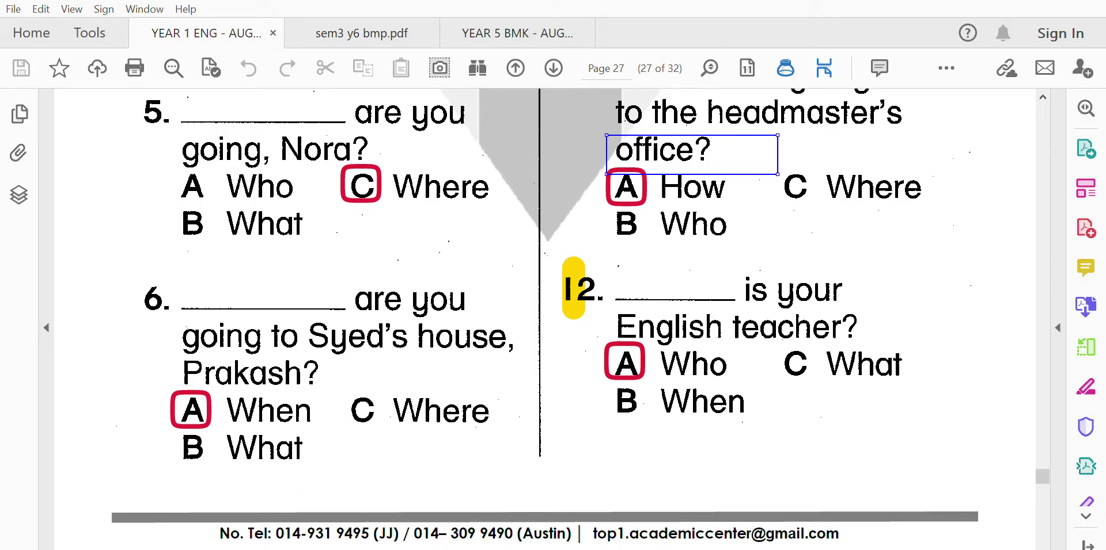
drag(692, 155, 640, 335)
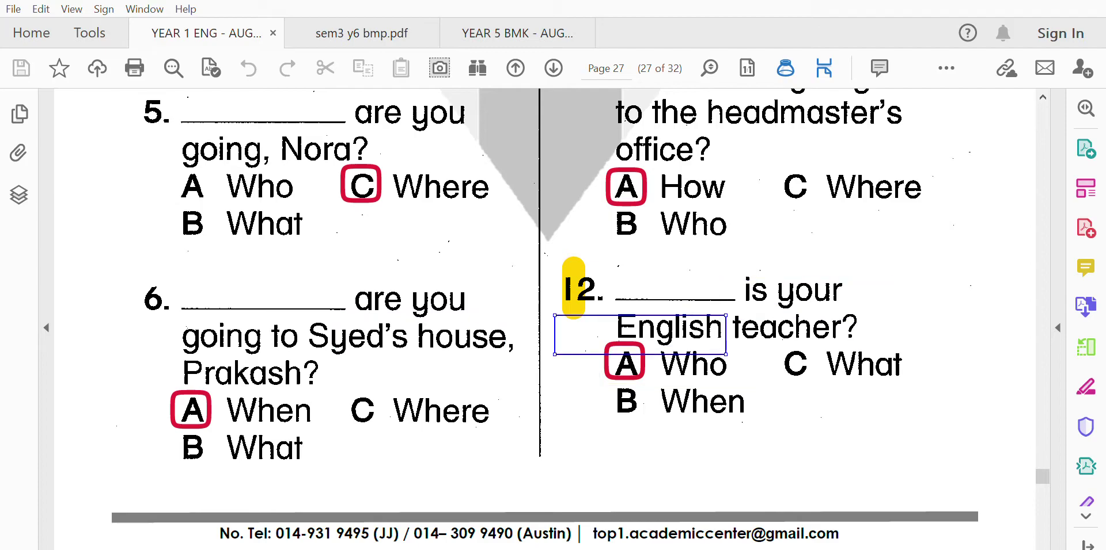